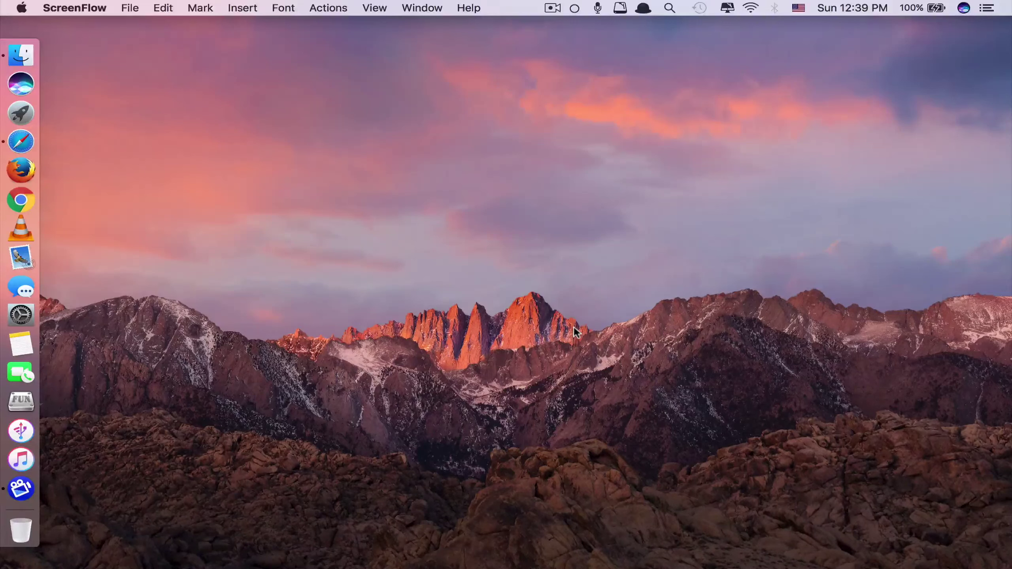
Make several Siri voice requests, dismissing its replies about Facebook and YouTube.
click(964, 8)
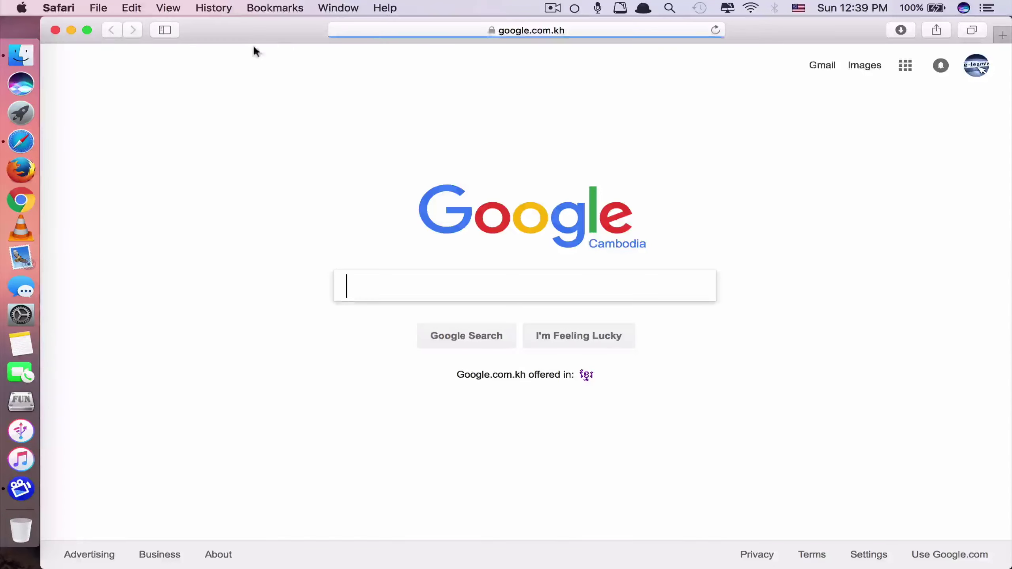
click(55, 30)
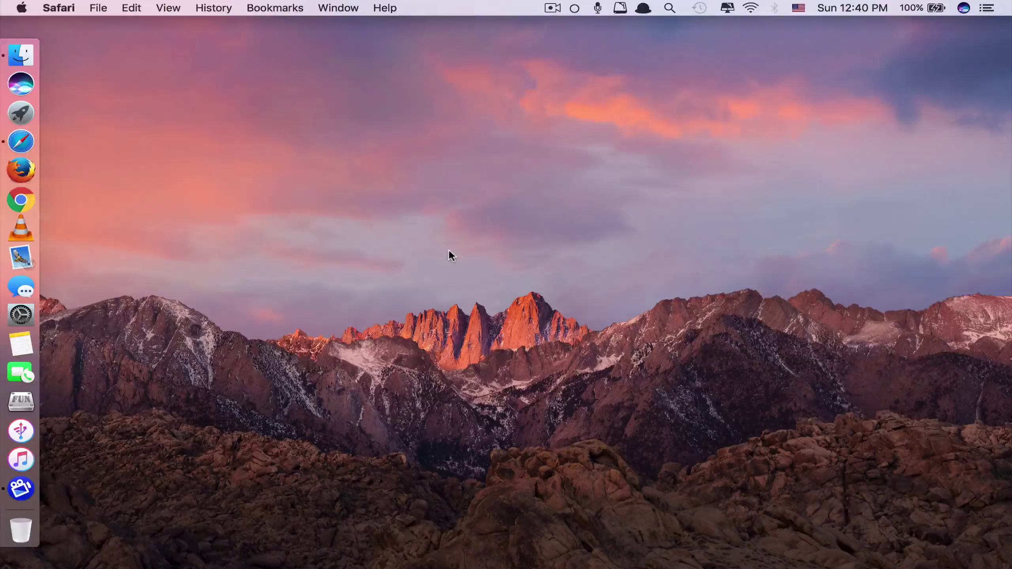
click(963, 9)
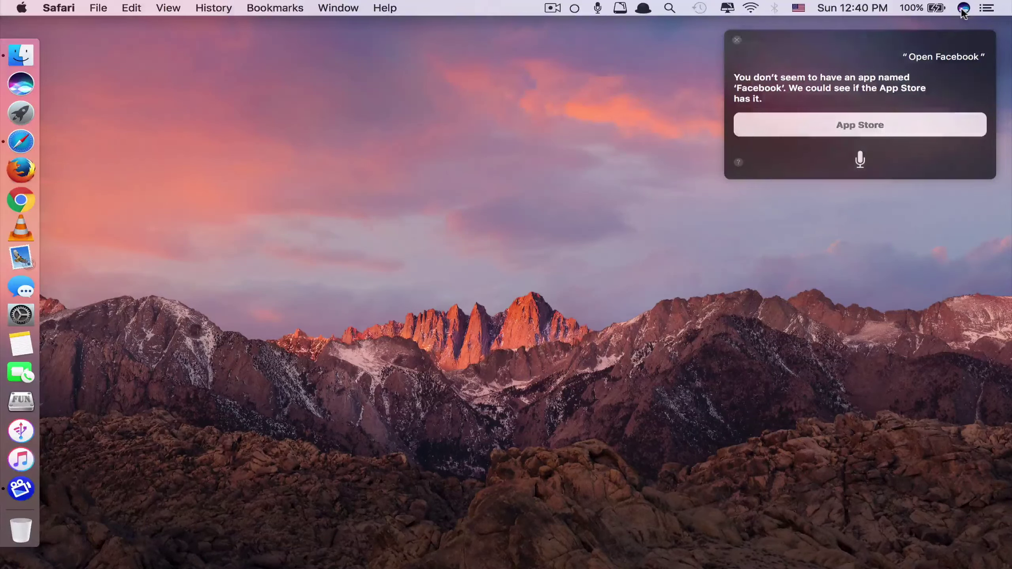
click(737, 39)
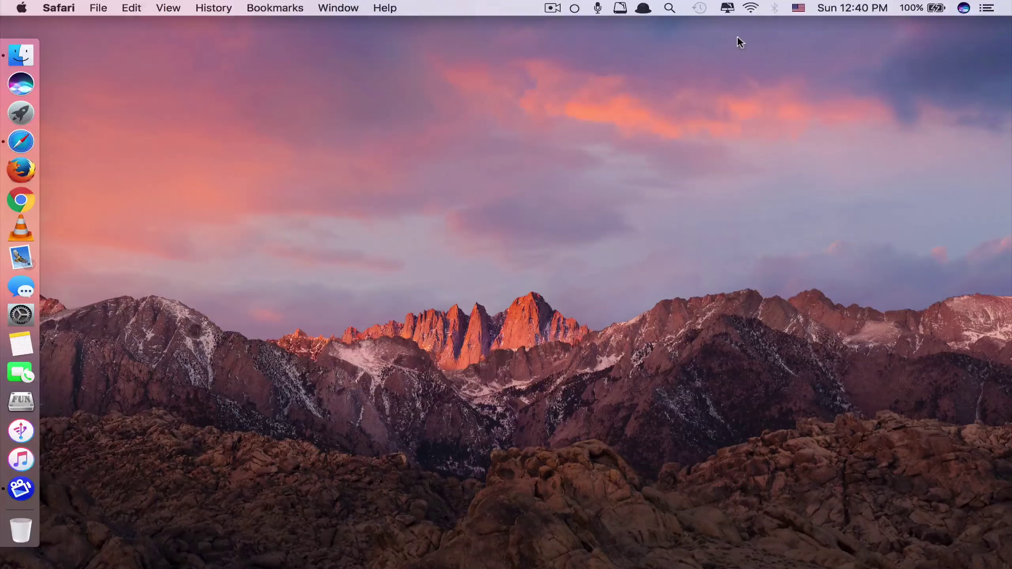
click(964, 9)
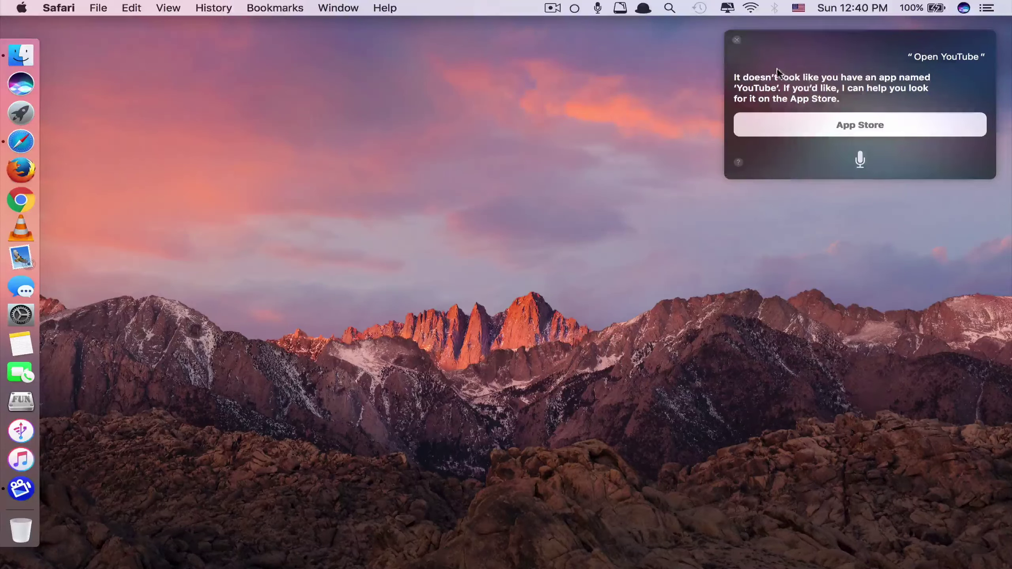
click(737, 39)
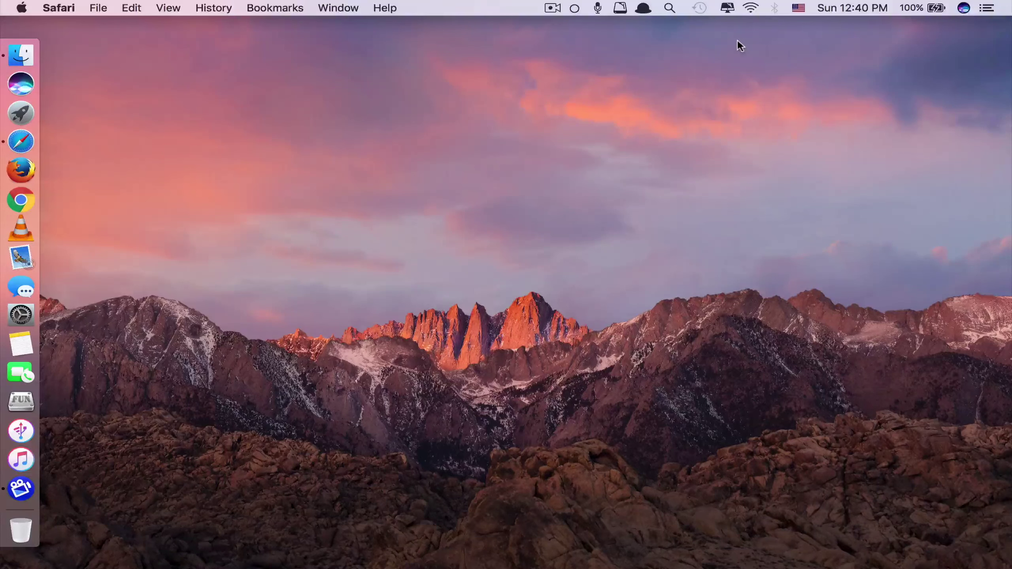
click(964, 8)
click(964, 9)
Go to Keyboard's Dictation settings and turn Dictation off and back on.
click(22, 315)
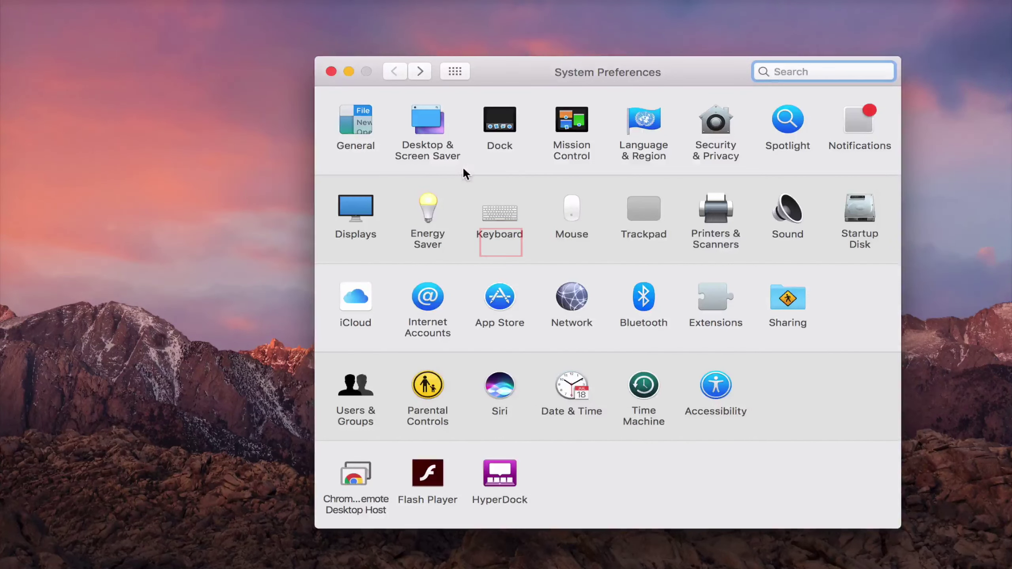
click(500, 213)
click(745, 113)
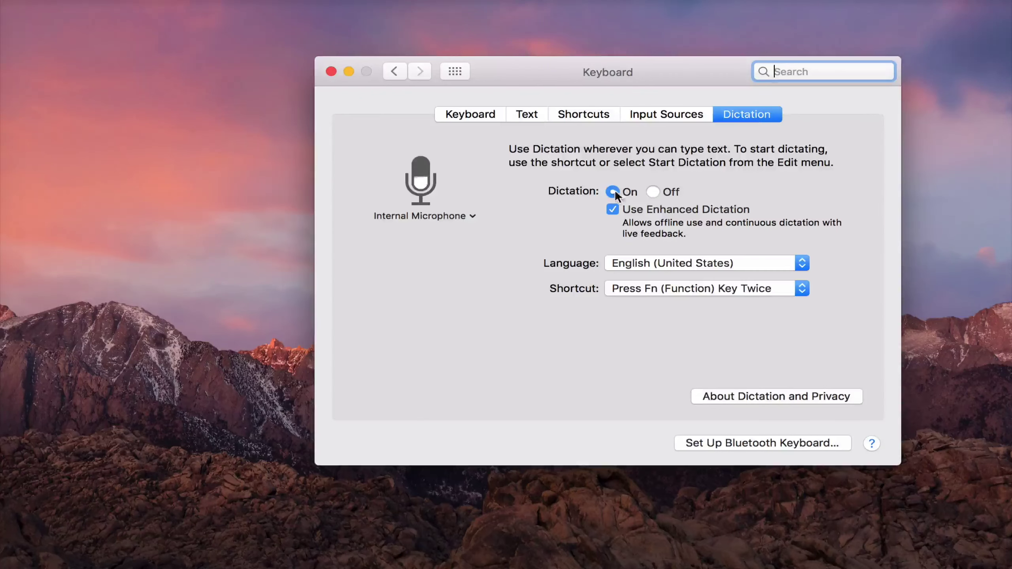
click(655, 194)
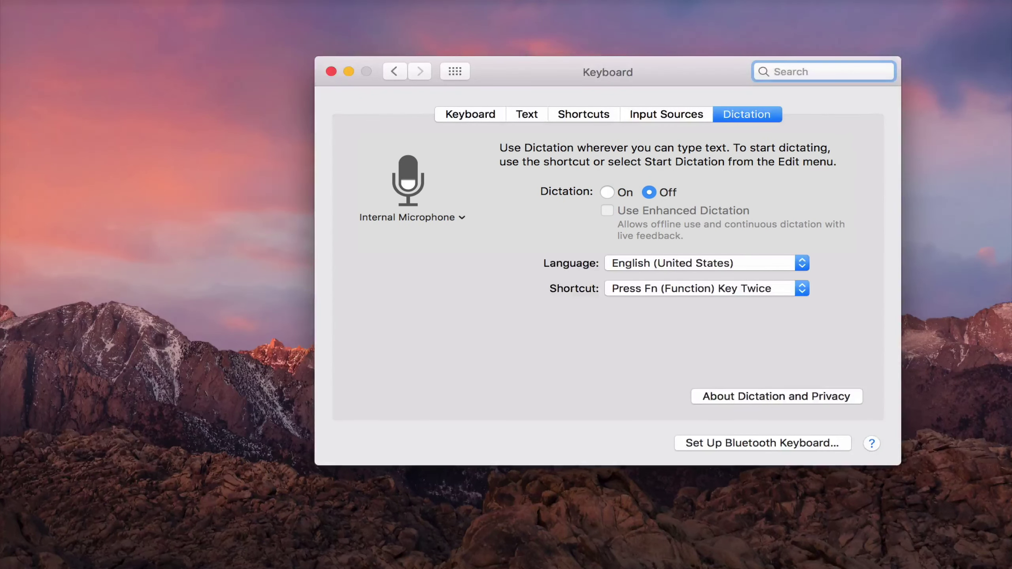
click(603, 195)
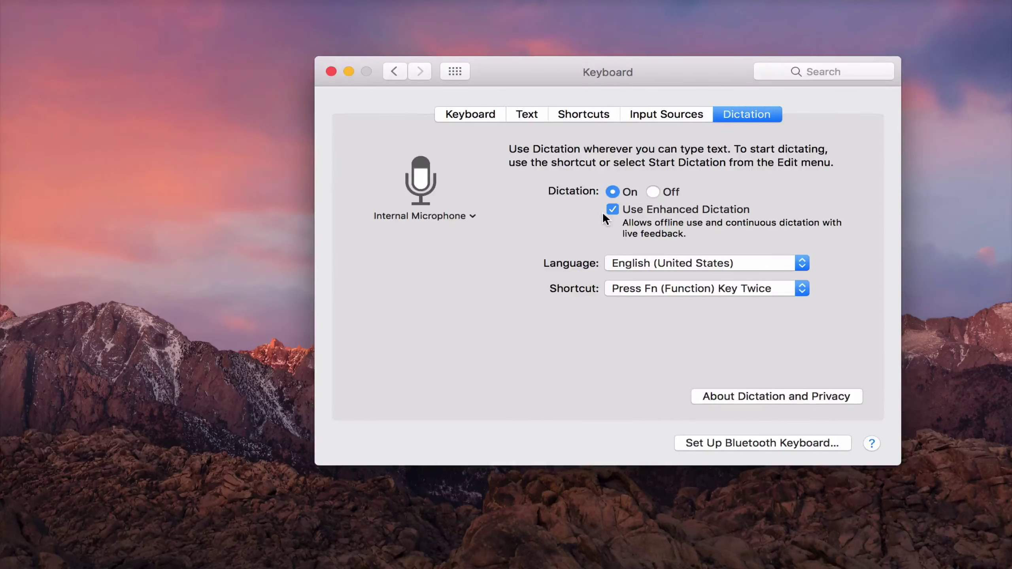
Open Accessibility's Dictation settings and re-enable the dictation keyword phrase.
click(394, 72)
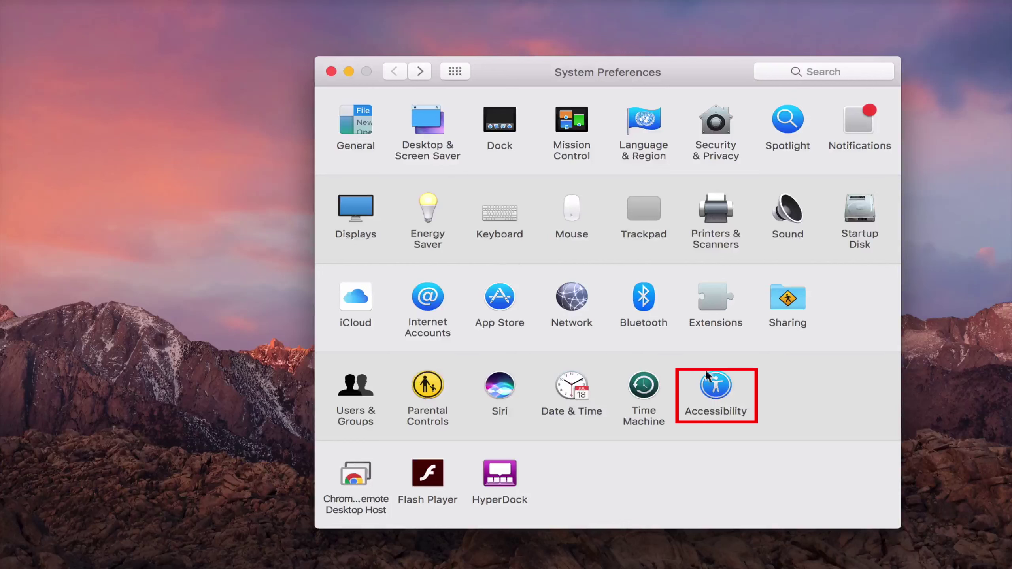
click(716, 384)
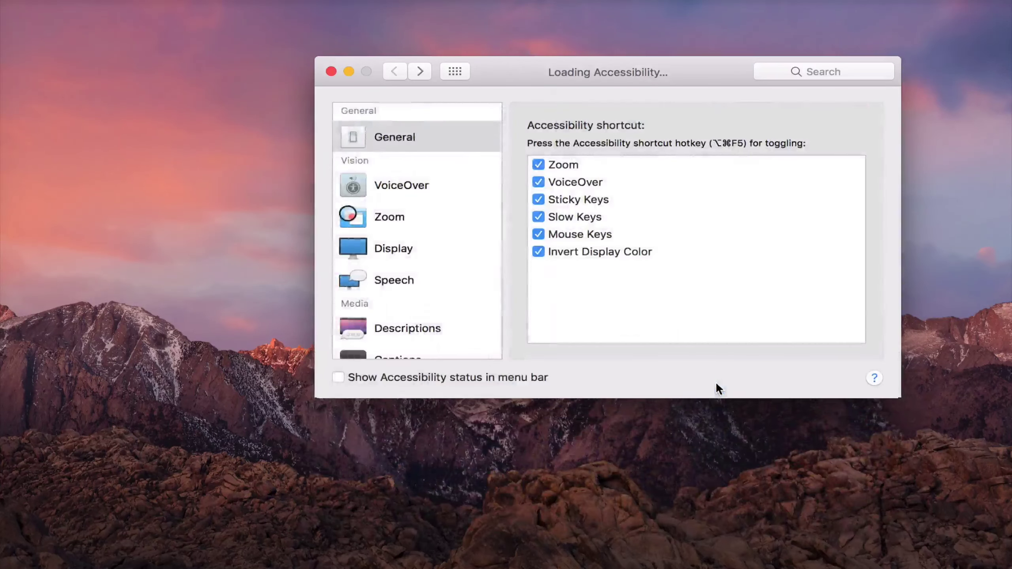
scroll(434, 249, down, 5)
click(432, 246)
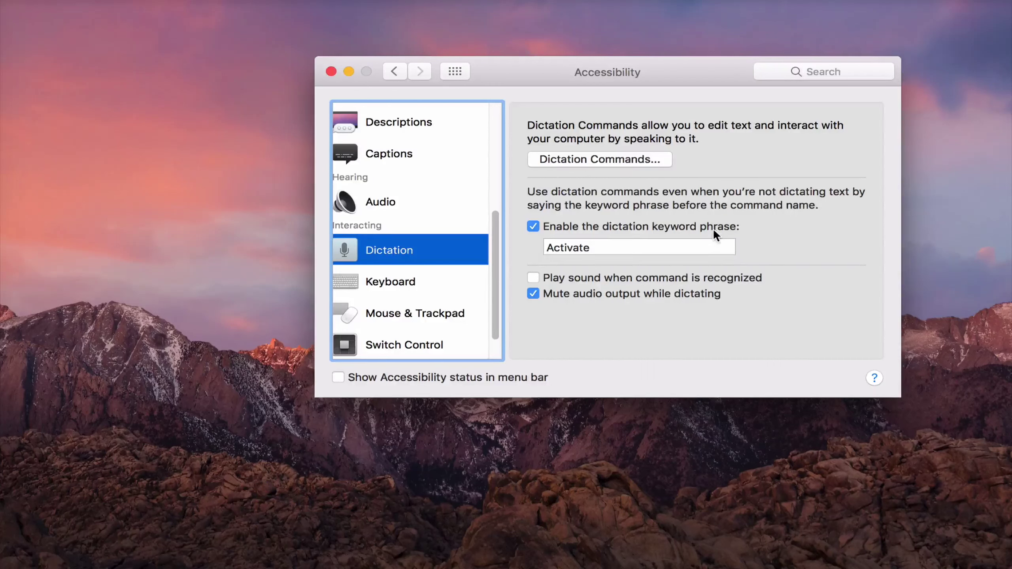
click(534, 226)
click(533, 225)
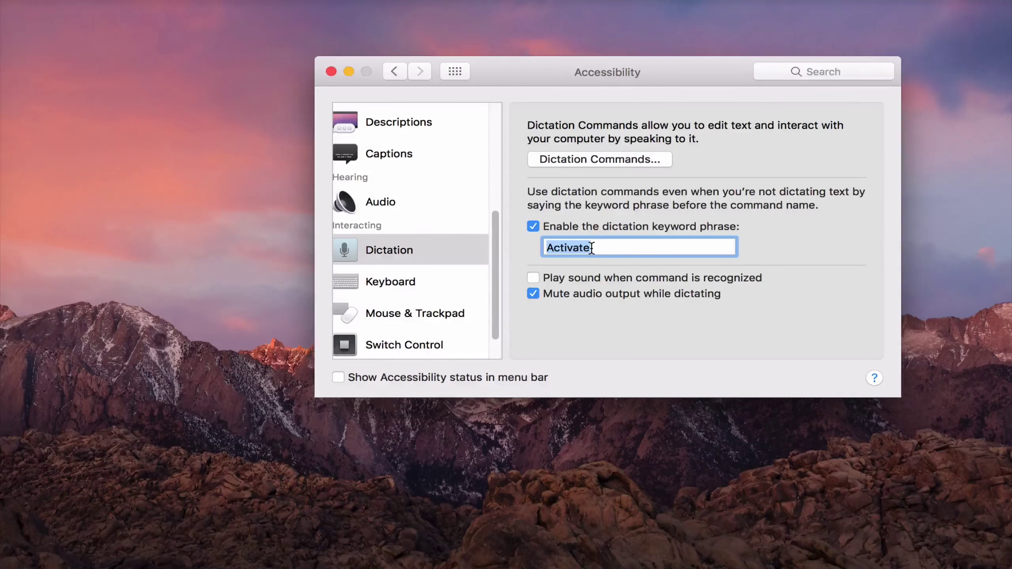
Try typing a new keyword phrase, then restore 'Activate' in the keyword field.
click(593, 248)
drag(595, 247, 541, 250)
key(super+c)
text(Hey)
key(BackSpace)
key(BackSpace)
key(BackSpace)
text(He)
key(BackSpace)
key(BackSpace)
text(H)
key(BackSpace)
key(super+v)
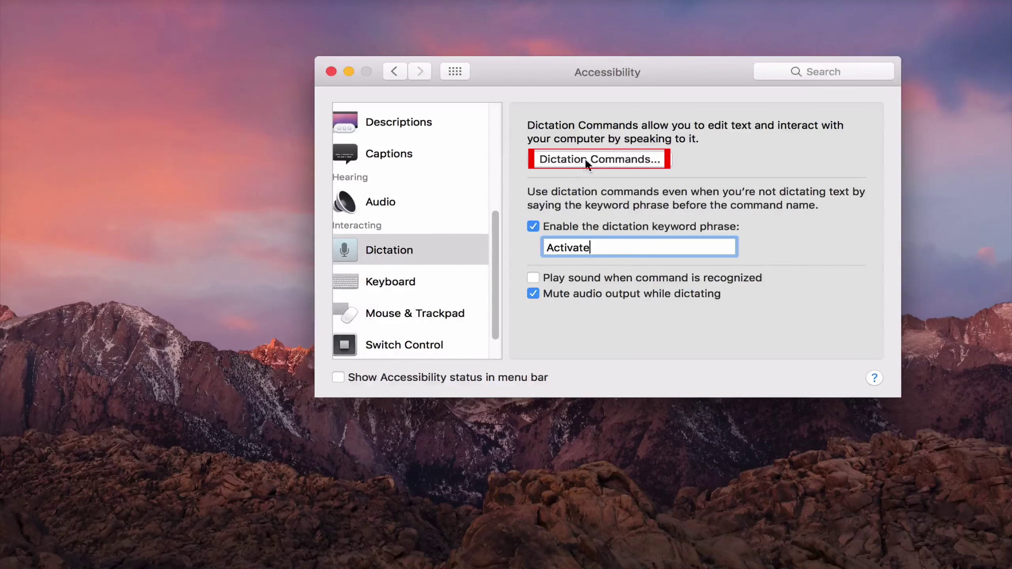
Open Dictation Commands and toggle Enable advanced commands off and back on.
click(615, 158)
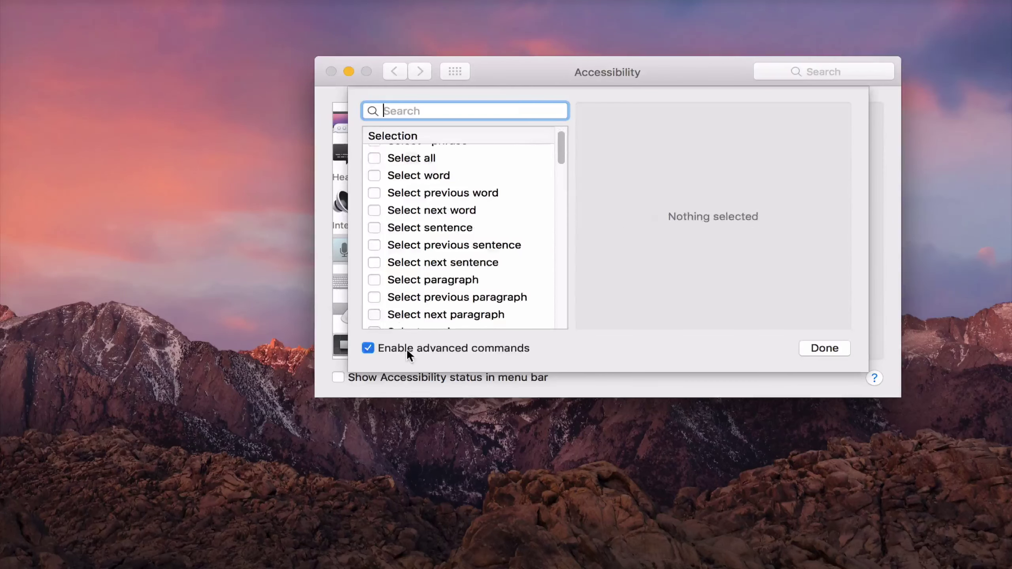
click(406, 348)
scroll(404, 202, down, 5)
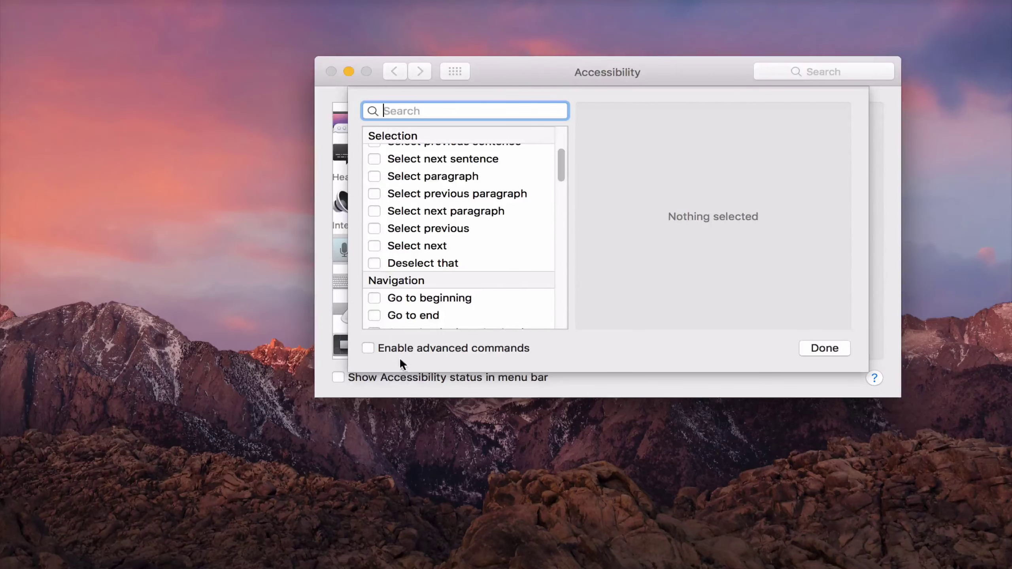
click(368, 348)
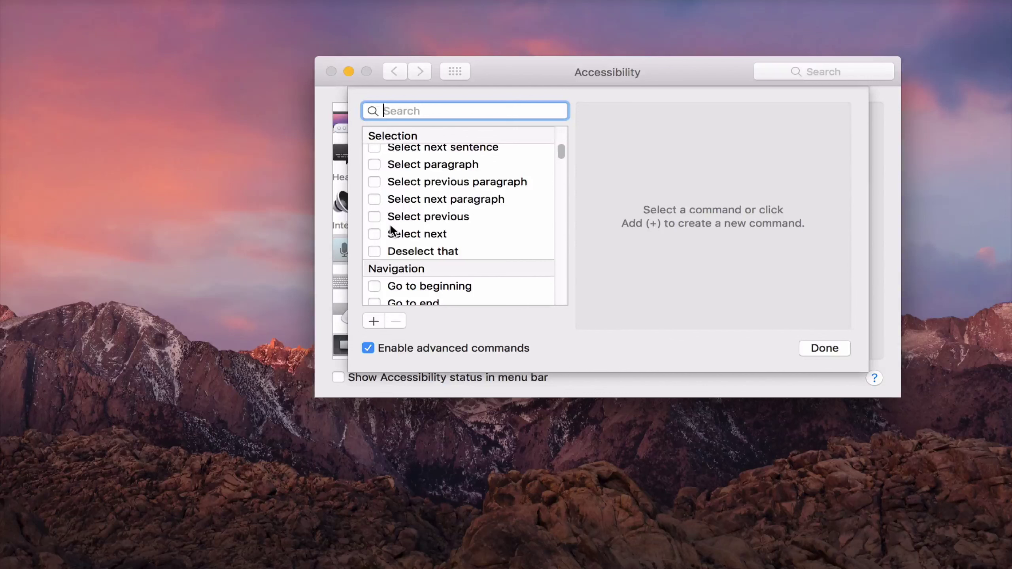
scroll(391, 231, up, 5)
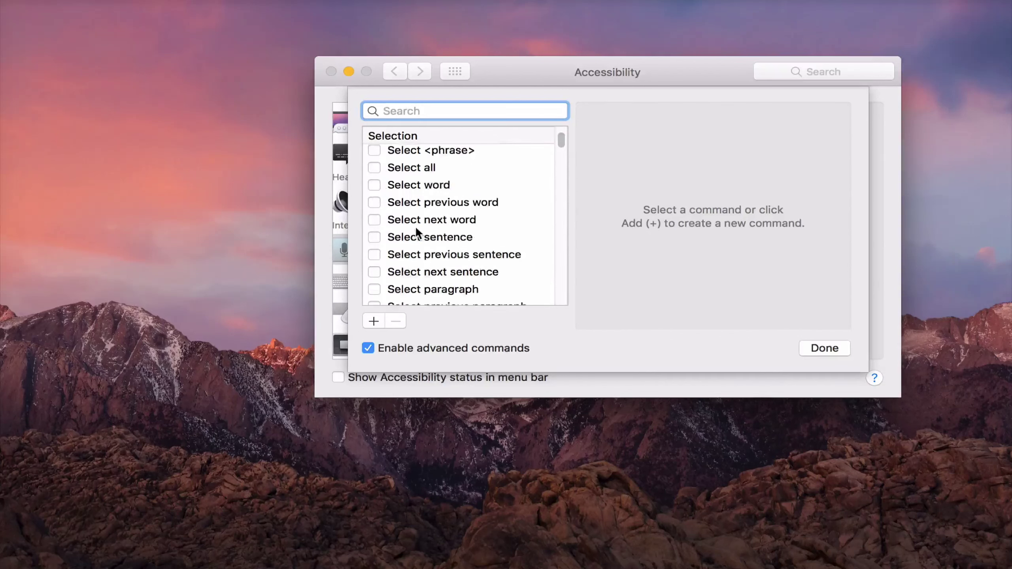
Uncheck Select all, Select <phrase>, Select next word, Select sentence and Select previous sentence.
click(373, 202)
click(375, 168)
click(374, 150)
scroll(403, 183, up, 2)
scroll(421, 212, down, 3)
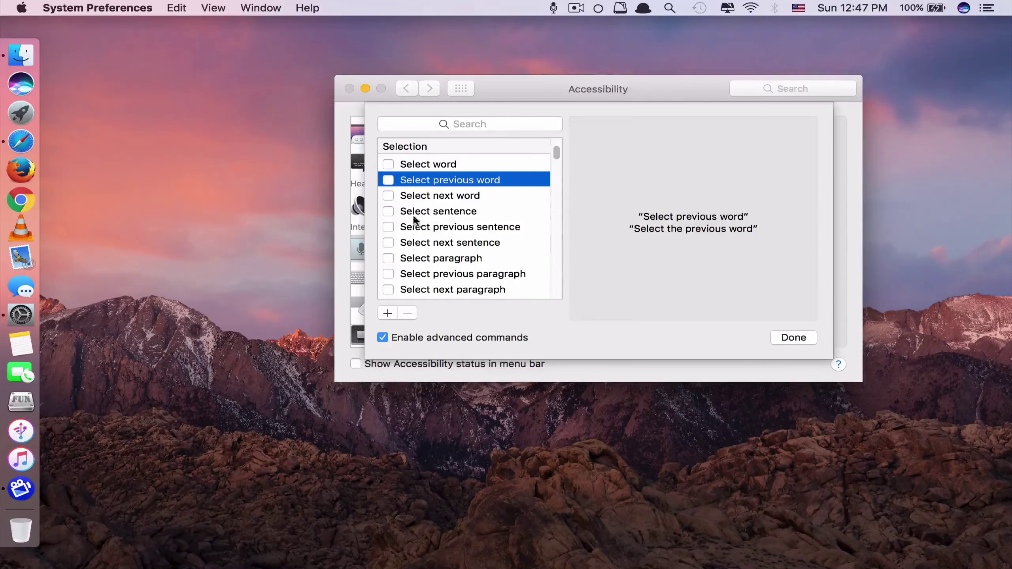
click(388, 211)
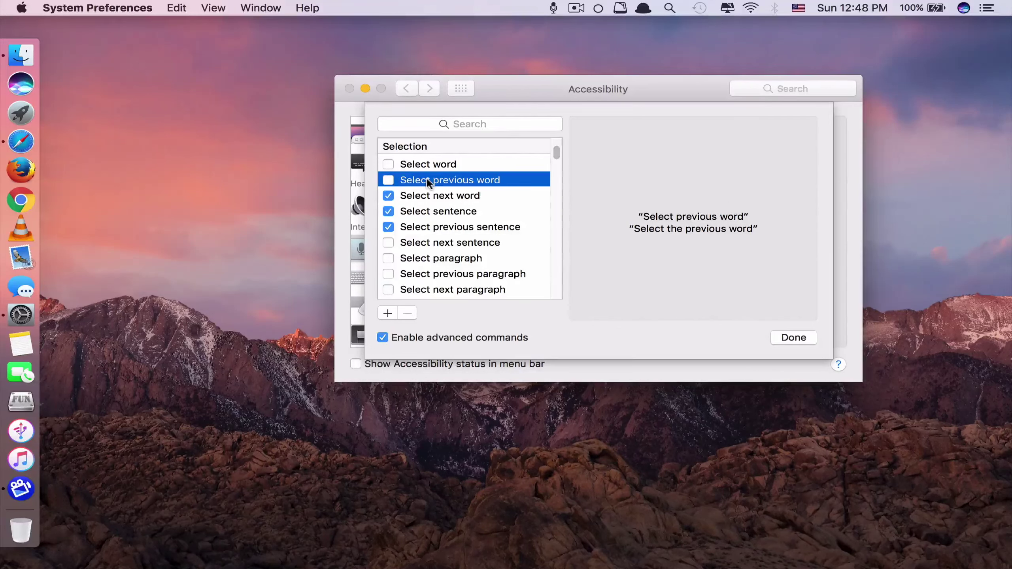
click(388, 195)
click(388, 211)
click(388, 227)
Select the custom Siri command, then add a new blank dictation command.
key(Up)
key(Up)
key(Up)
key(Up)
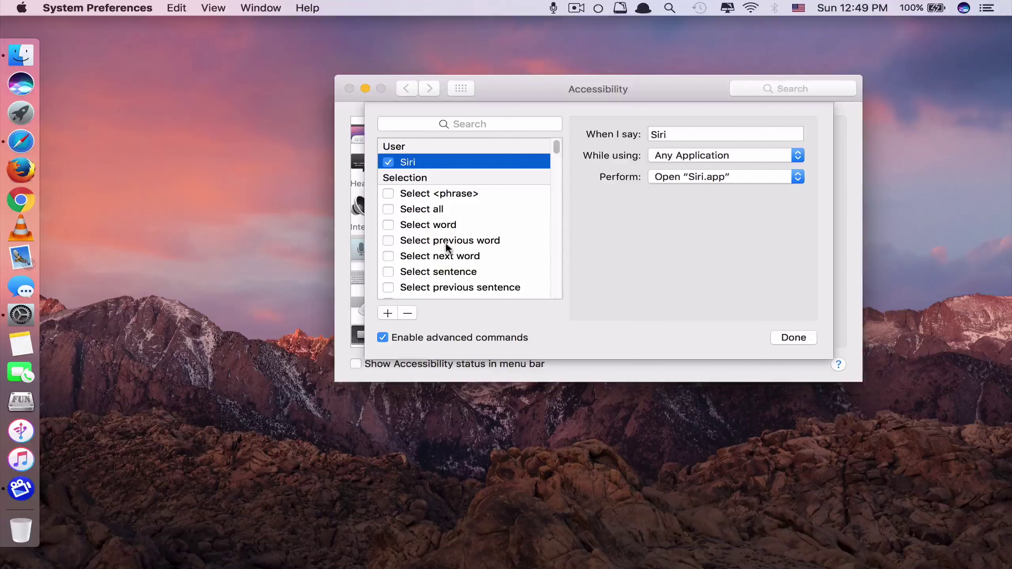
click(388, 314)
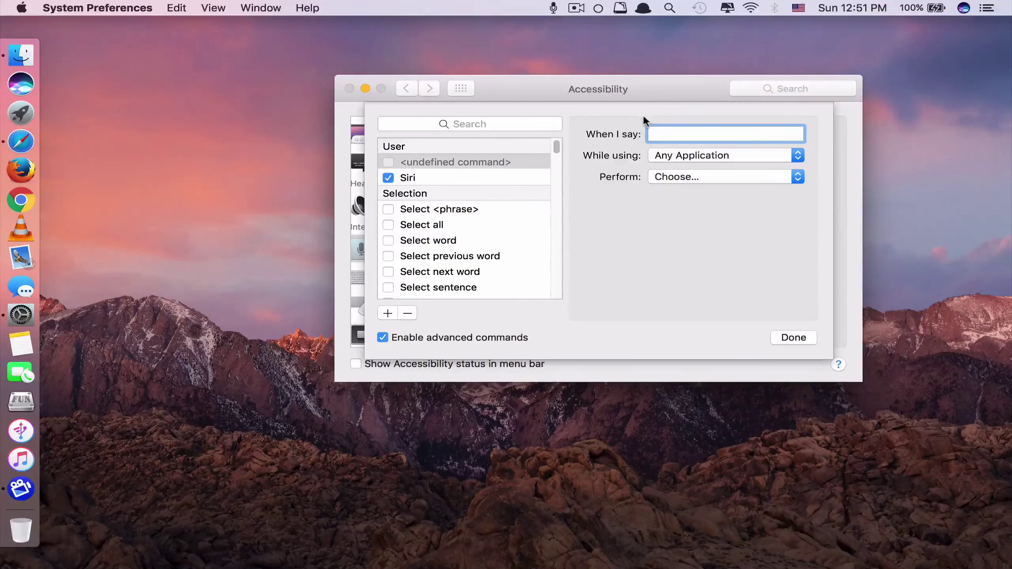
Name the new command 'Final Cut' and set it to open Final Cut Pro.
text(Final Cut)
click(700, 177)
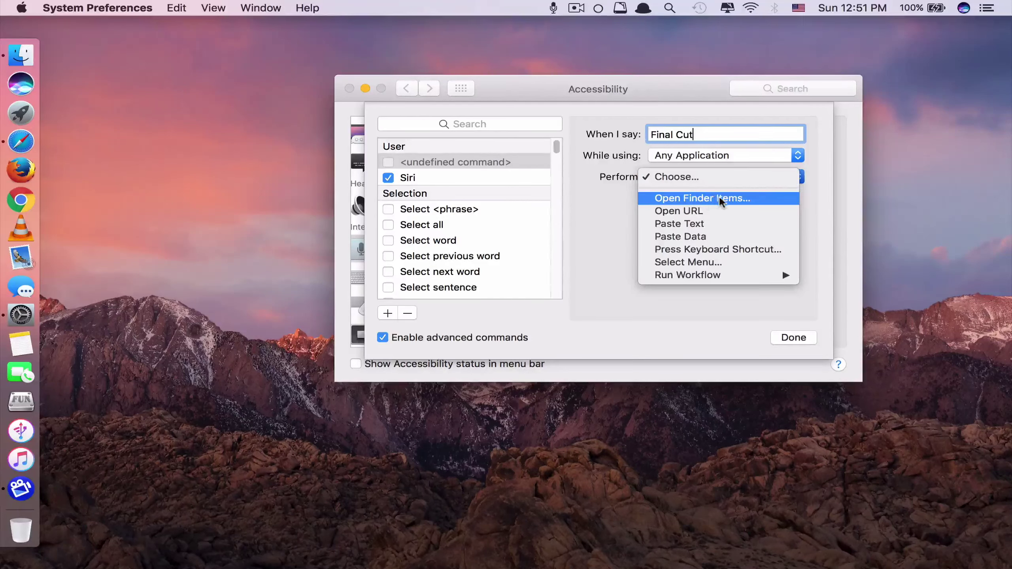
click(720, 198)
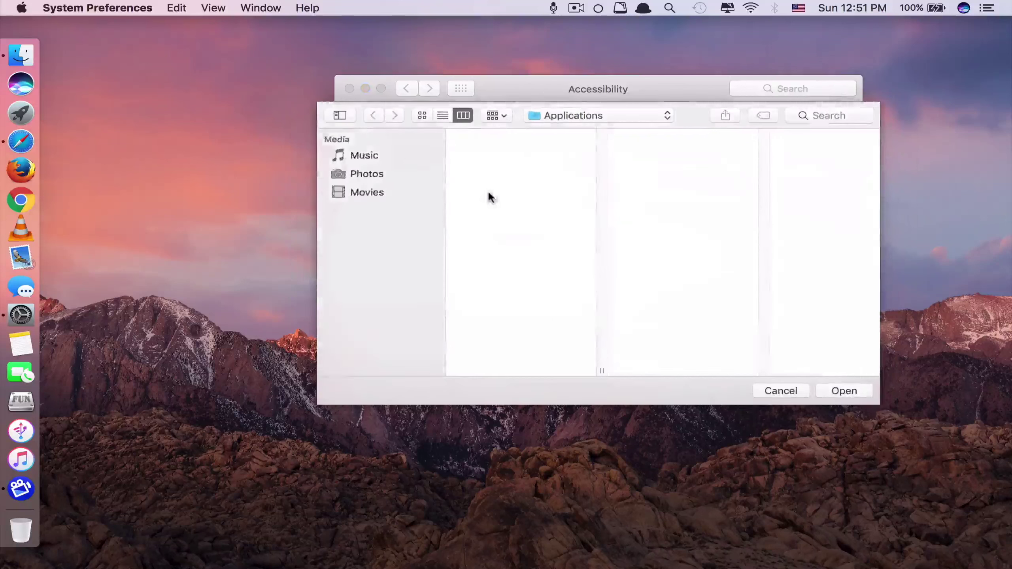
scroll(504, 244, down, 10)
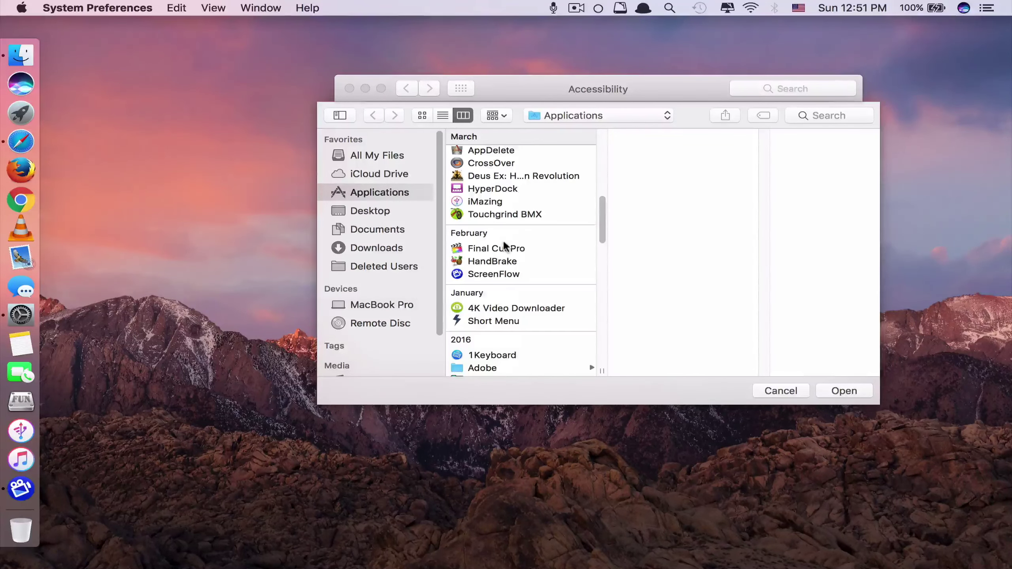
click(516, 249)
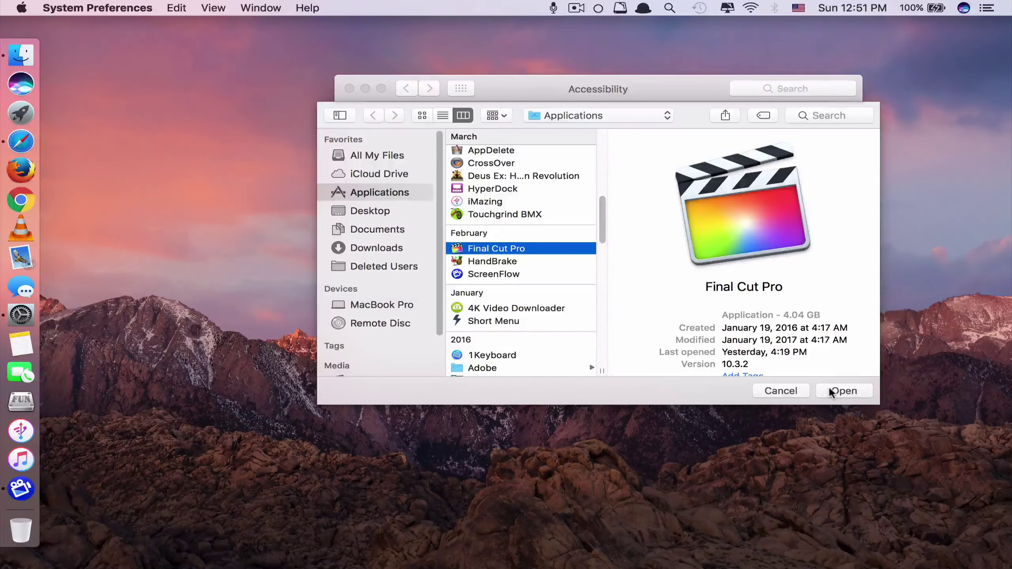
click(841, 390)
Save the commands with Done, reopen Dictation Commands and add another blank command.
click(792, 337)
click(581, 168)
click(387, 313)
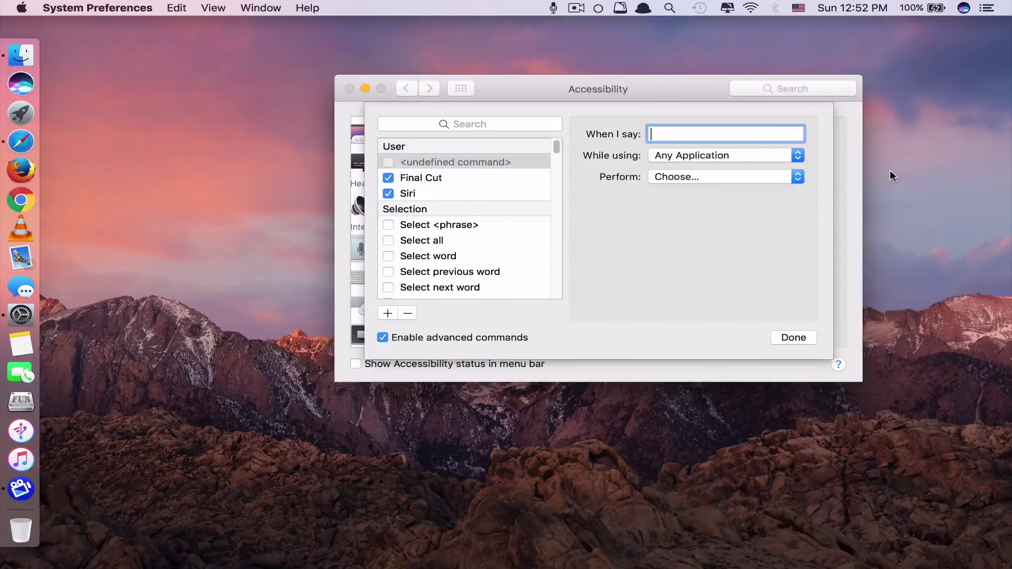
Create an 'Any' command that opens AnyTrans from Applications, save it, and reopen the list.
key(F4)
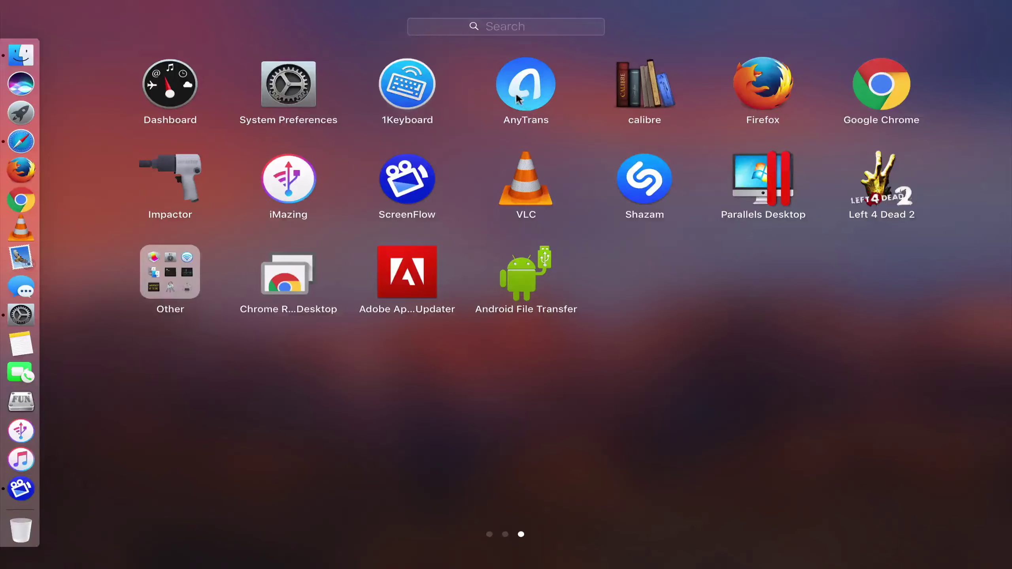
click(512, 132)
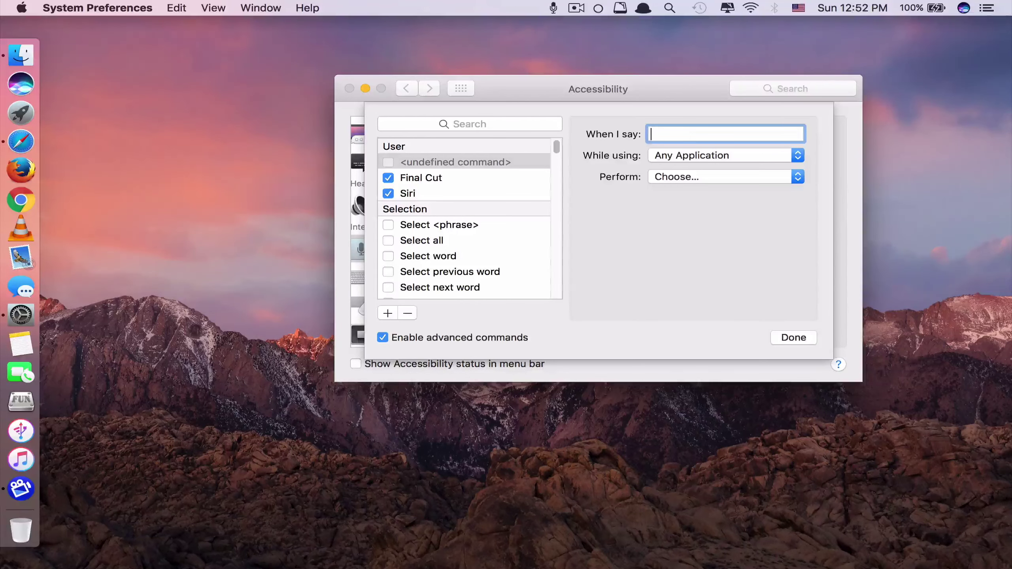
text(Any)
click(701, 176)
click(701, 197)
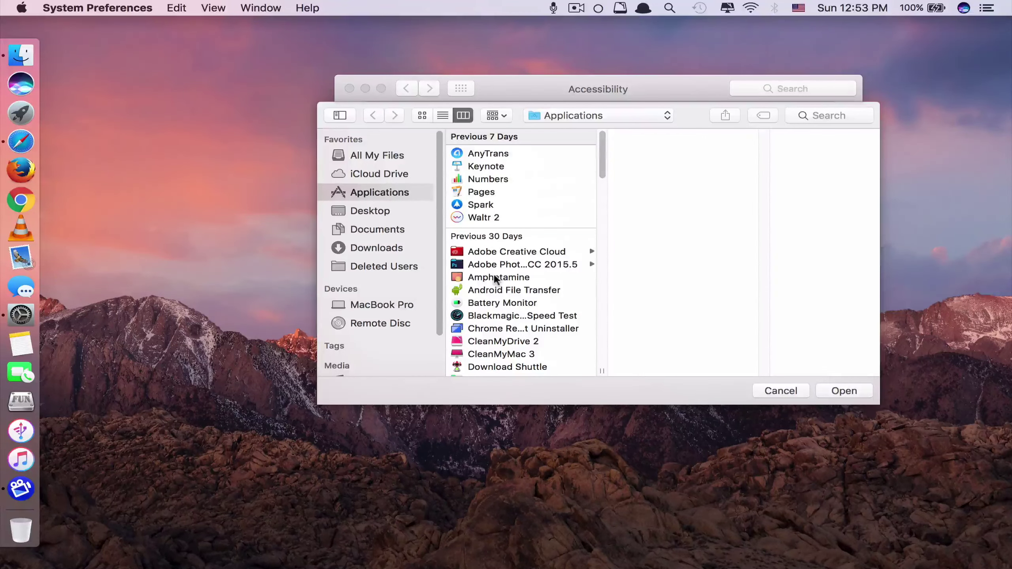
click(488, 154)
click(844, 390)
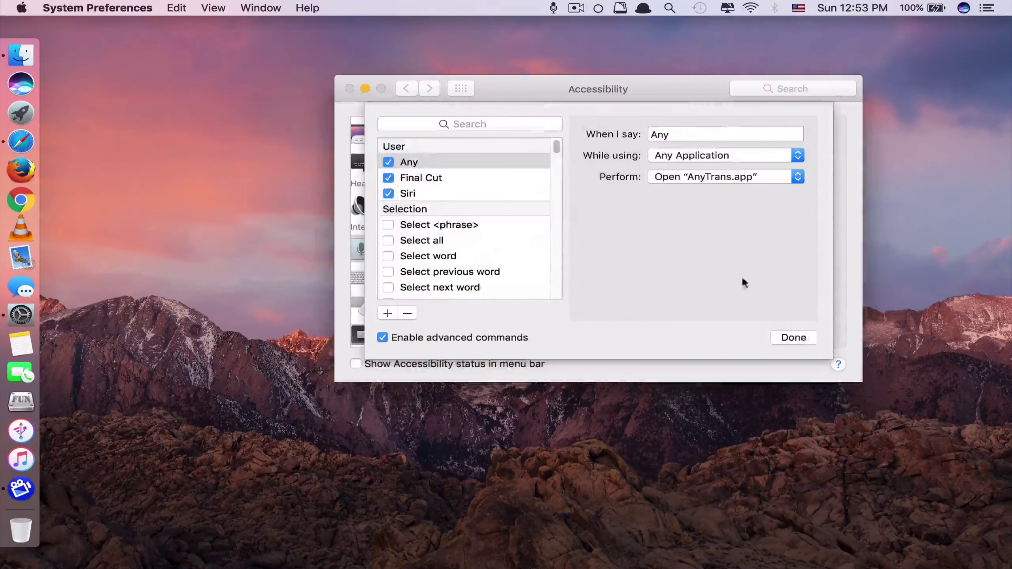
click(794, 337)
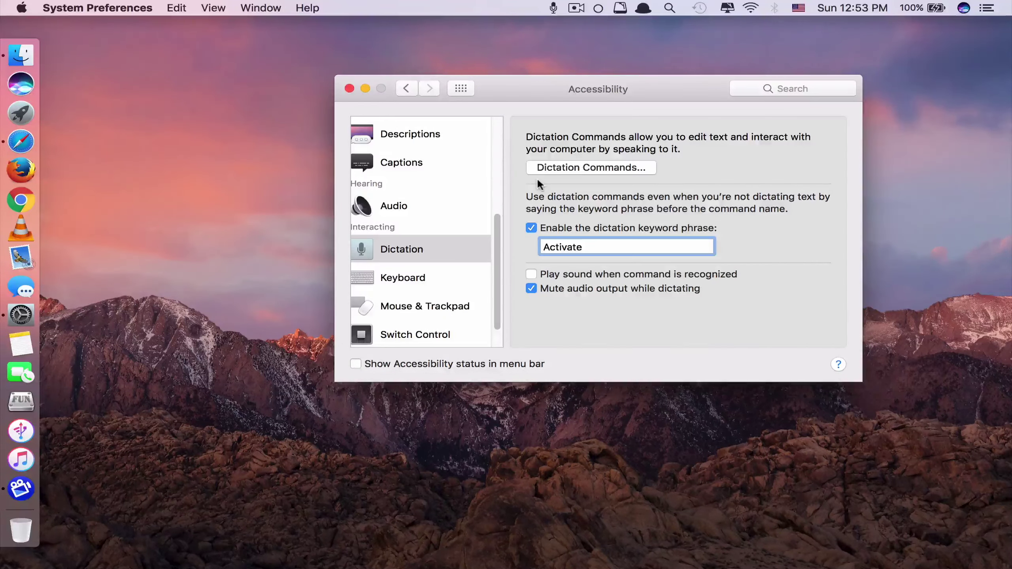
click(560, 168)
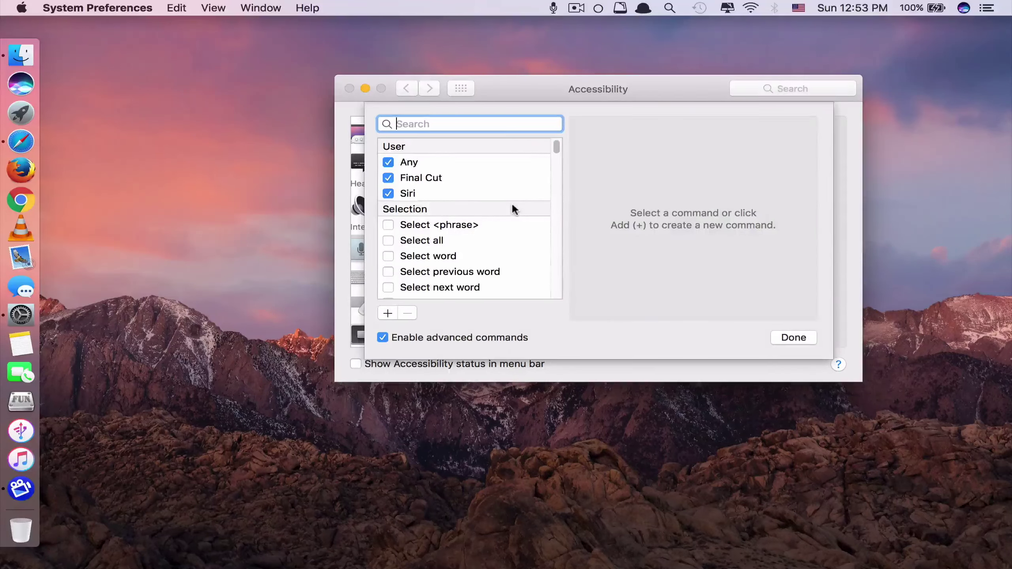
click(388, 314)
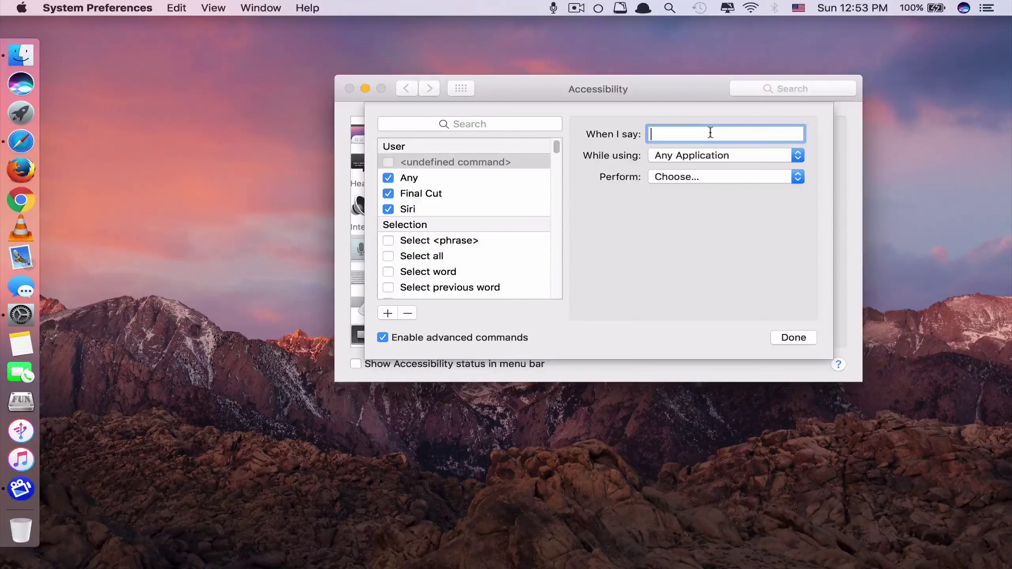
text(Youtube)
click(715, 177)
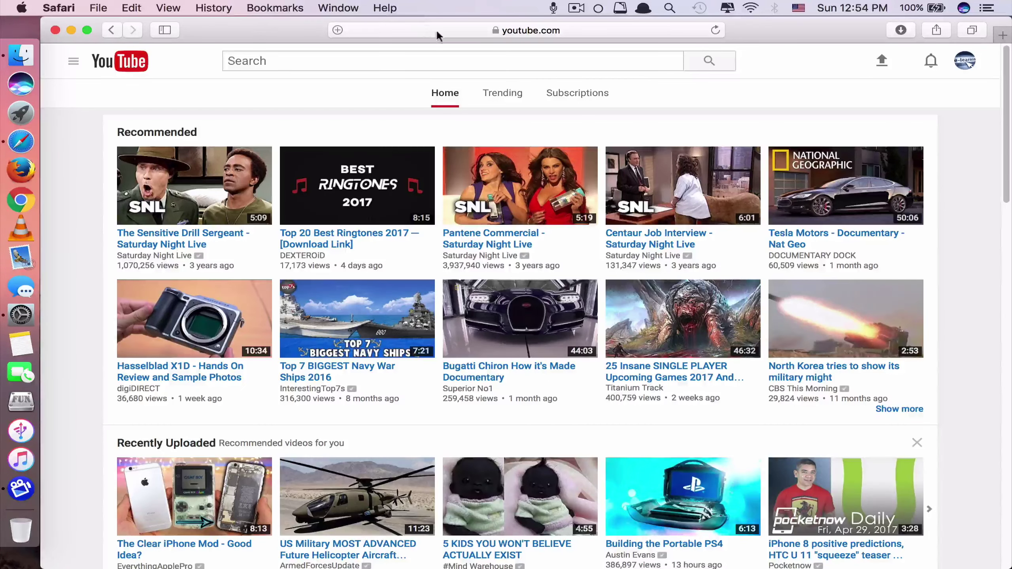
click(426, 28)
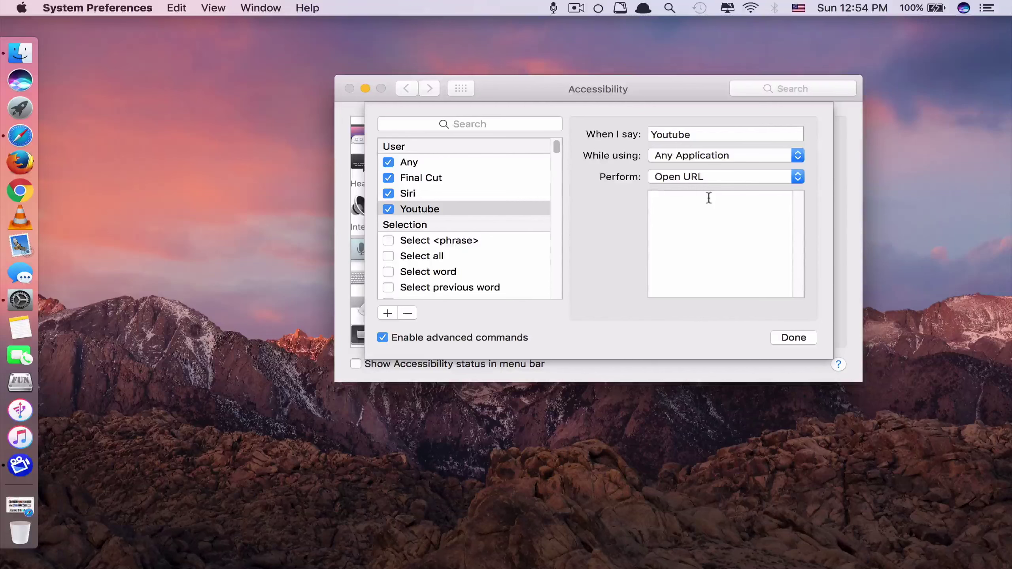
click(709, 198)
key(super+v)
click(781, 334)
click(594, 168)
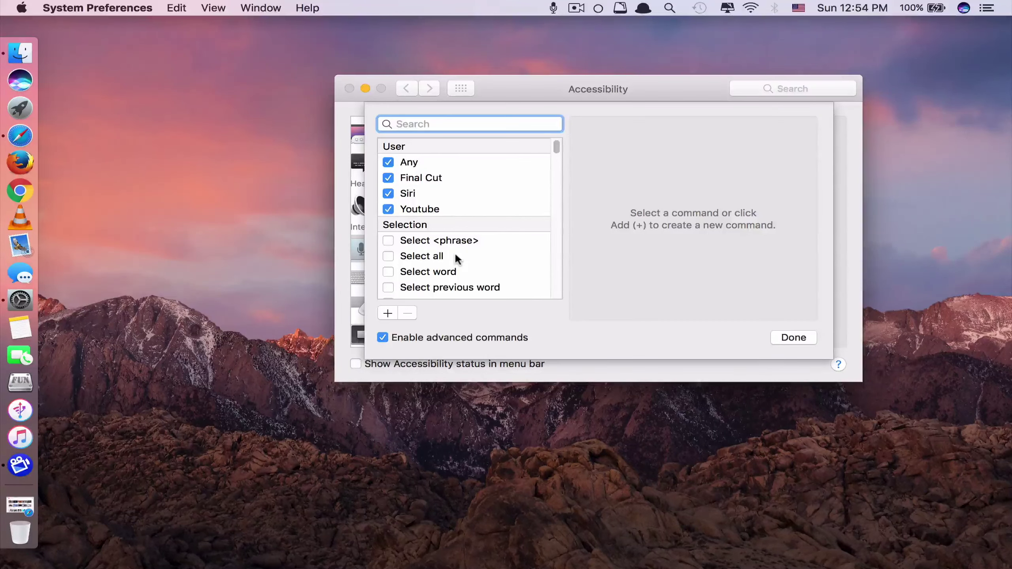
Add an 'Amazon' command opening the copied Mechanical Turk URL, save it, and close Accessibility.
click(388, 314)
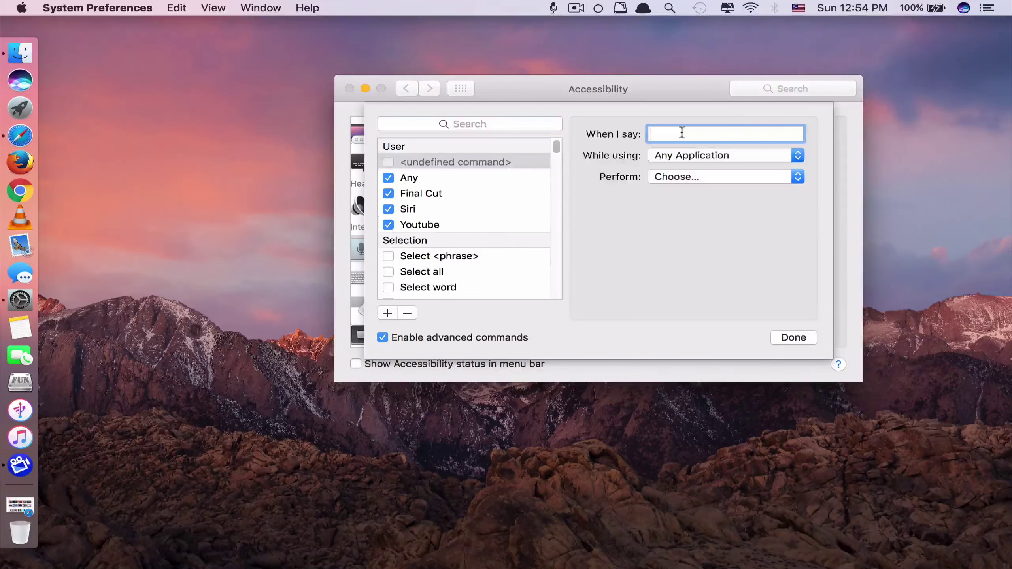
text(Amazon)
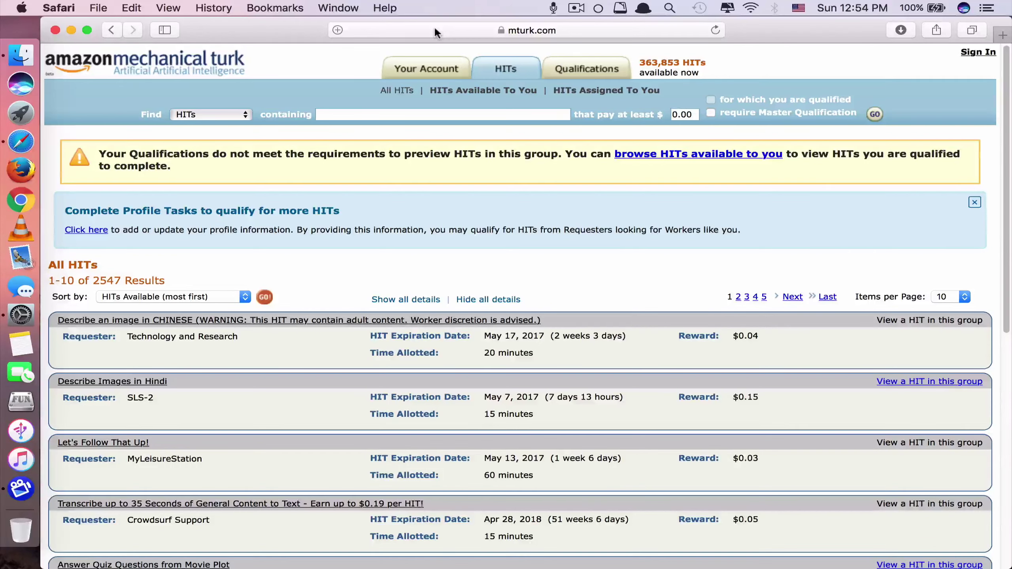
click(435, 30)
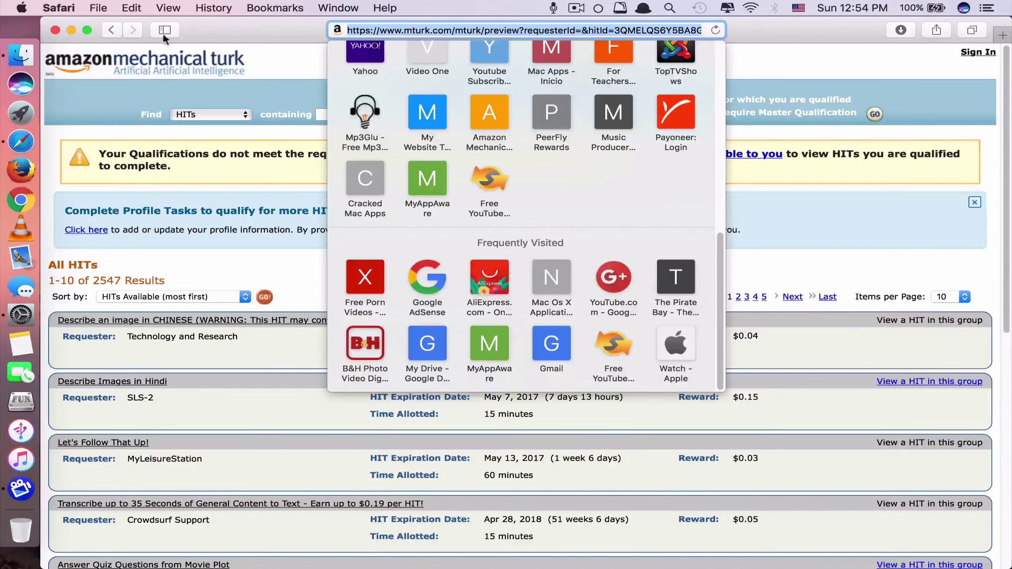
click(71, 30)
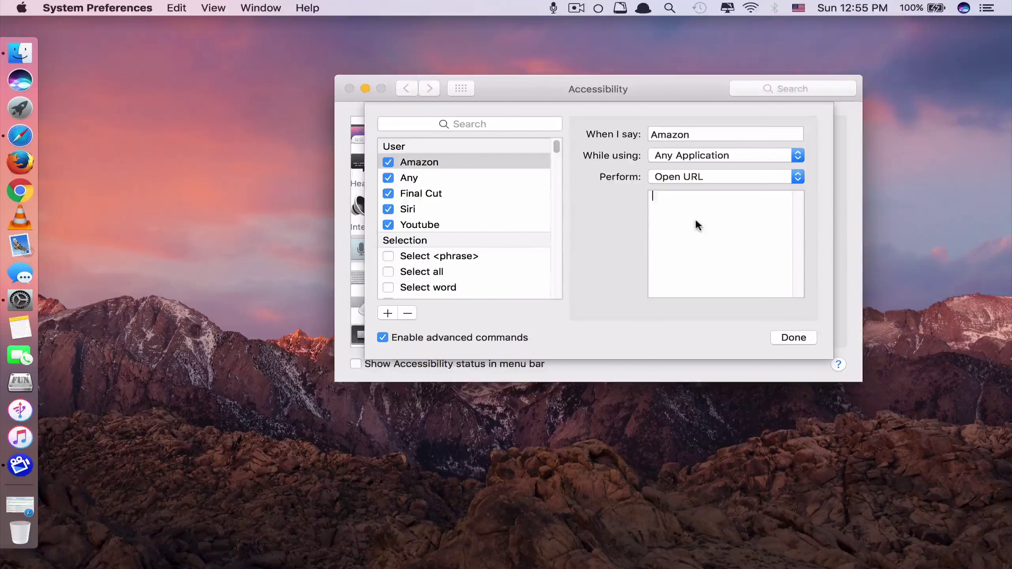
key(super+v)
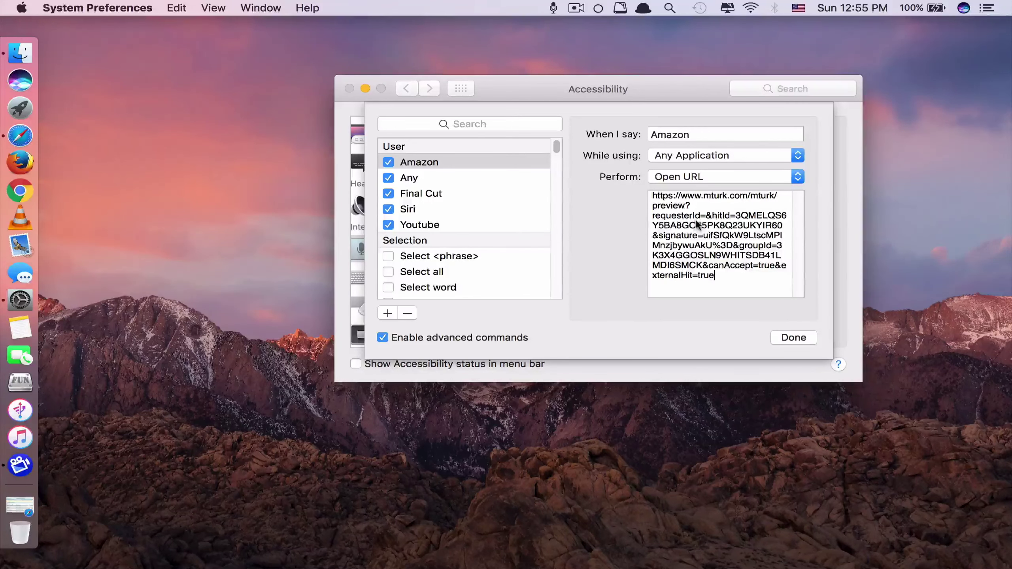
key(super+a)
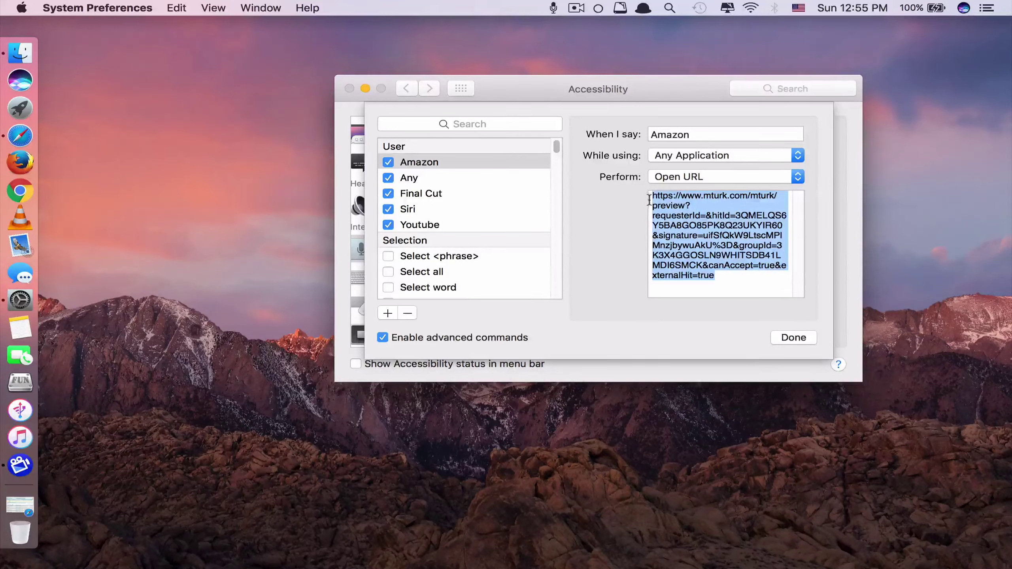
click(741, 278)
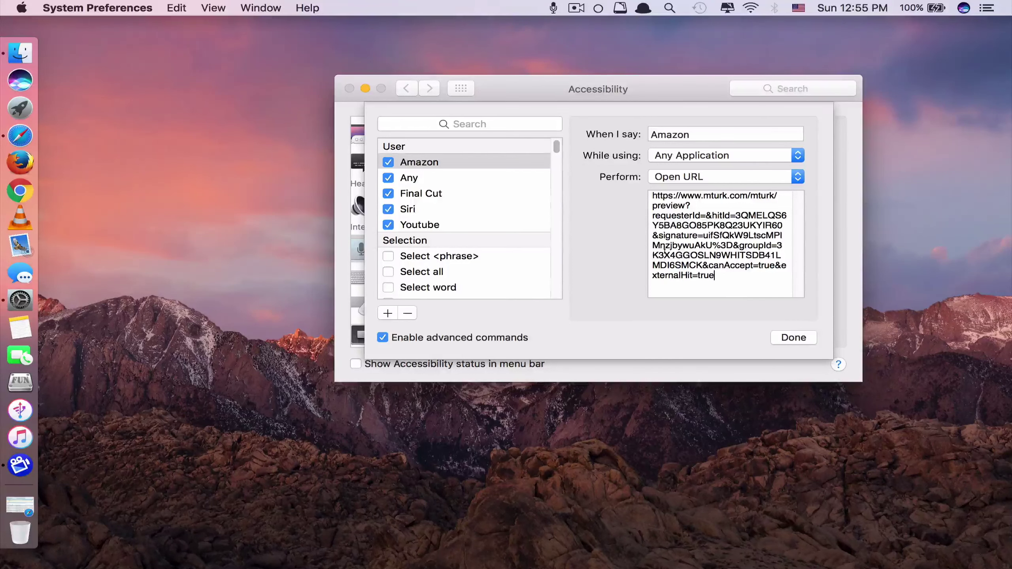
click(809, 337)
click(349, 88)
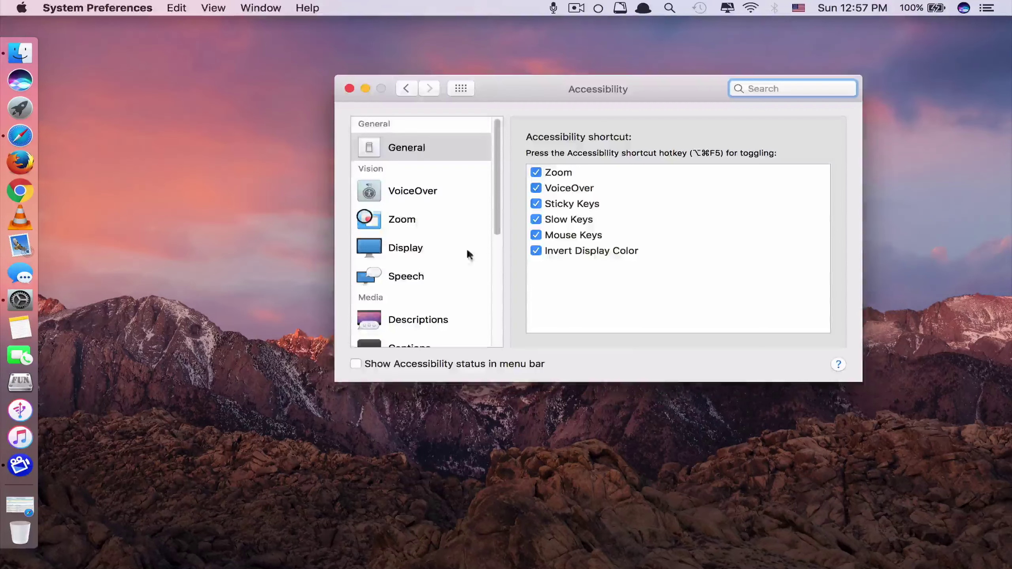
Replace the keyword phrase 'Activate' with 'Hey' in Accessibility's Dictation settings.
scroll(438, 258, down, 5)
click(407, 226)
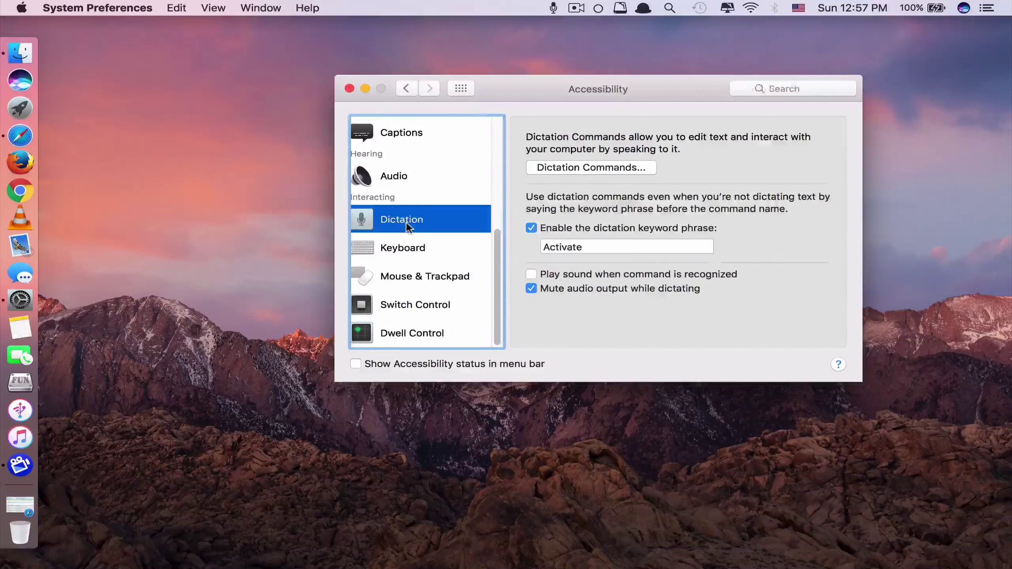
double_click(597, 245)
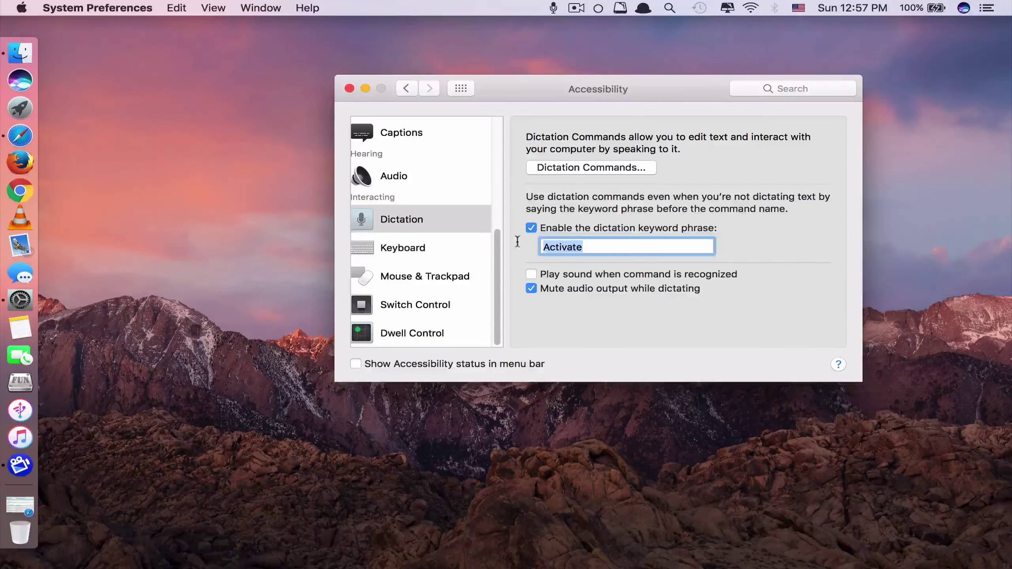
text(He)
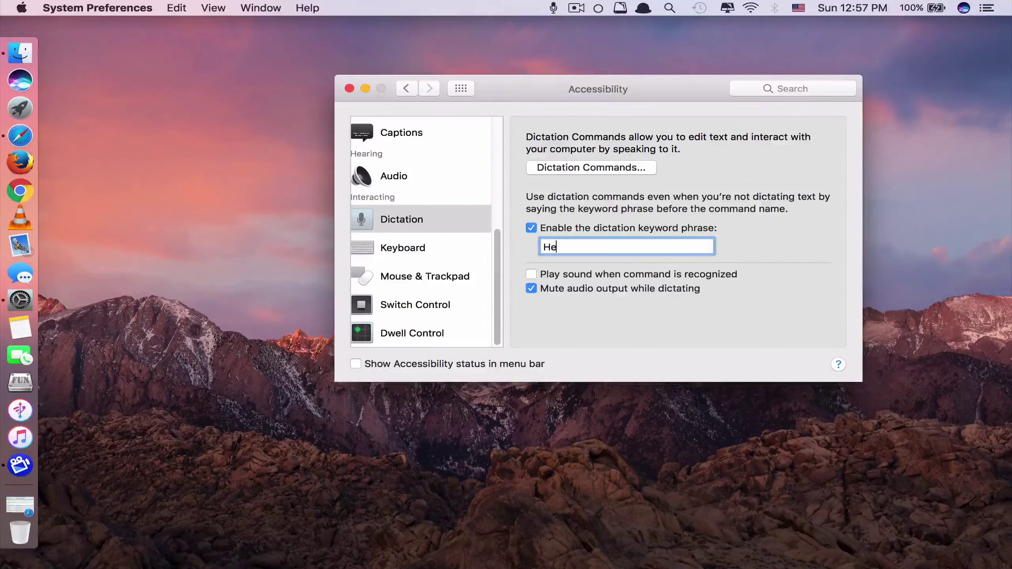
text(y)
Close the Accessibility preferences, then quit Final Cut Pro once it opens.
click(349, 88)
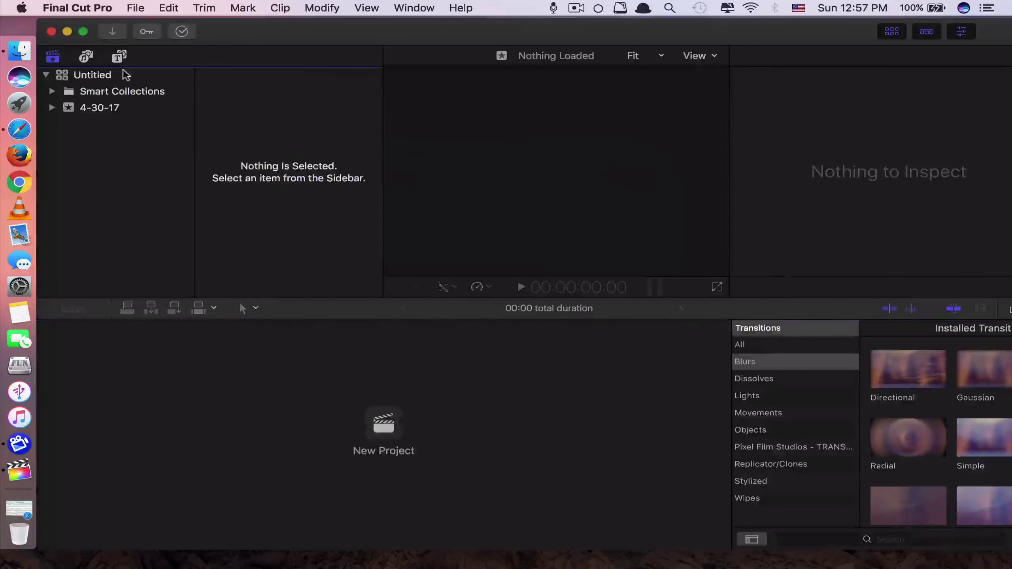
click(52, 32)
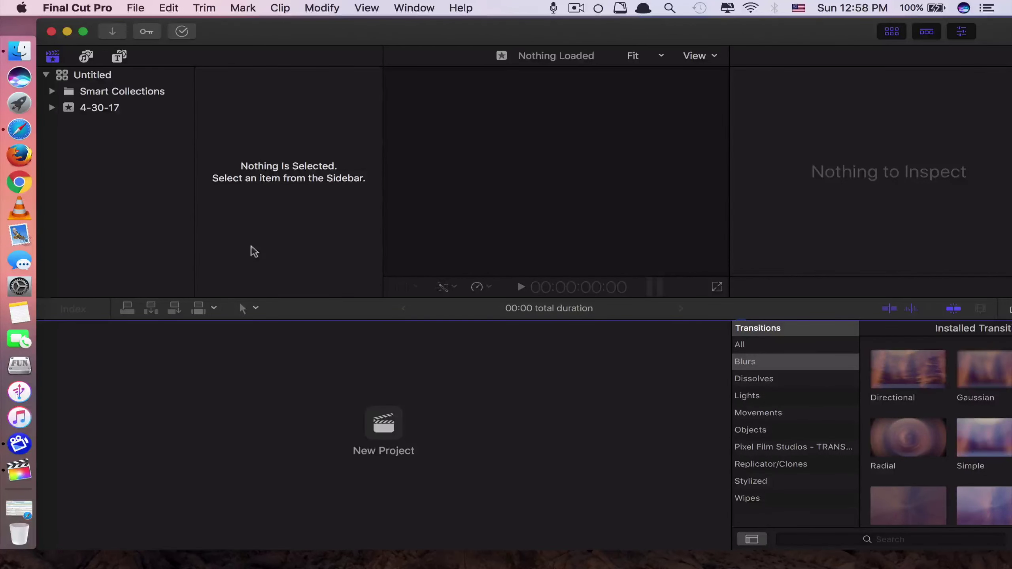
click(51, 31)
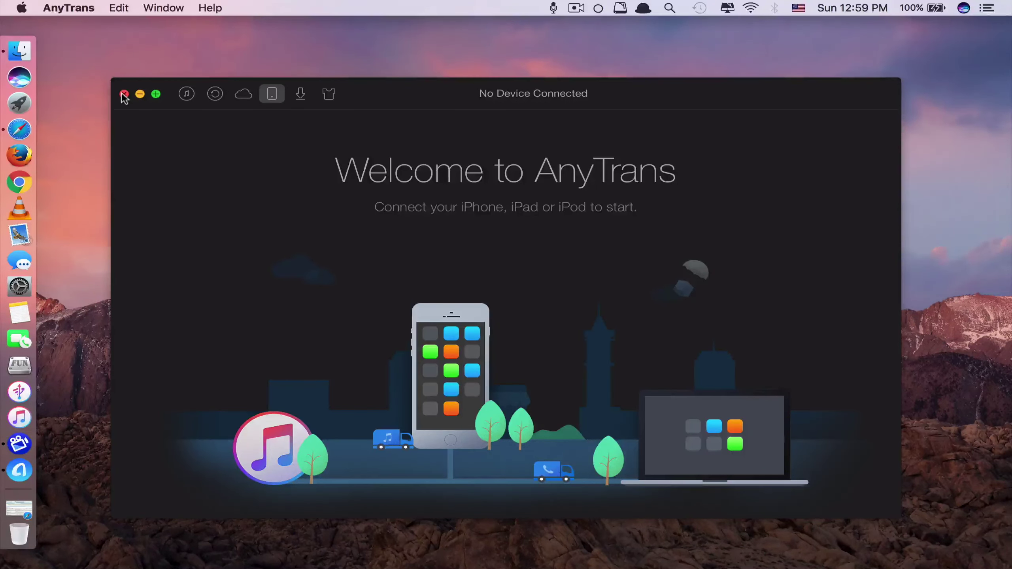
Quit AnyTrans, check the mturk.com address Safari loaded, then close the Mechanical Turk window.
click(123, 94)
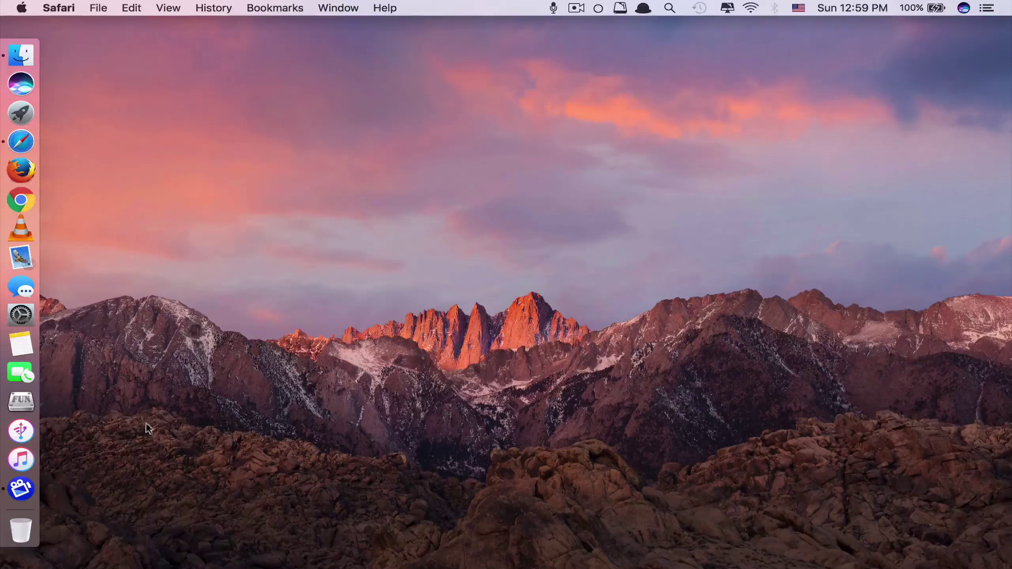
key(super+q)
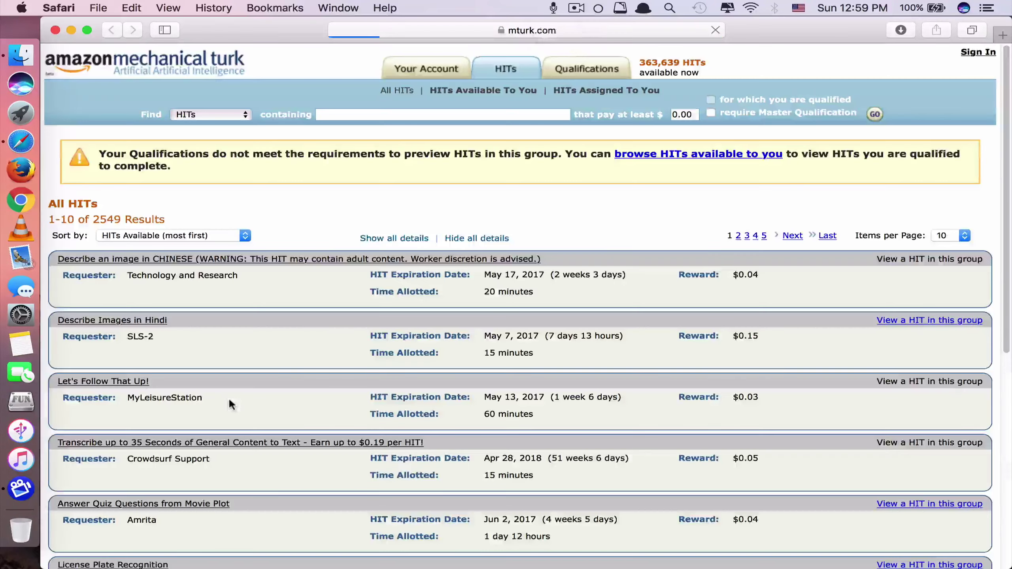
key(super+l)
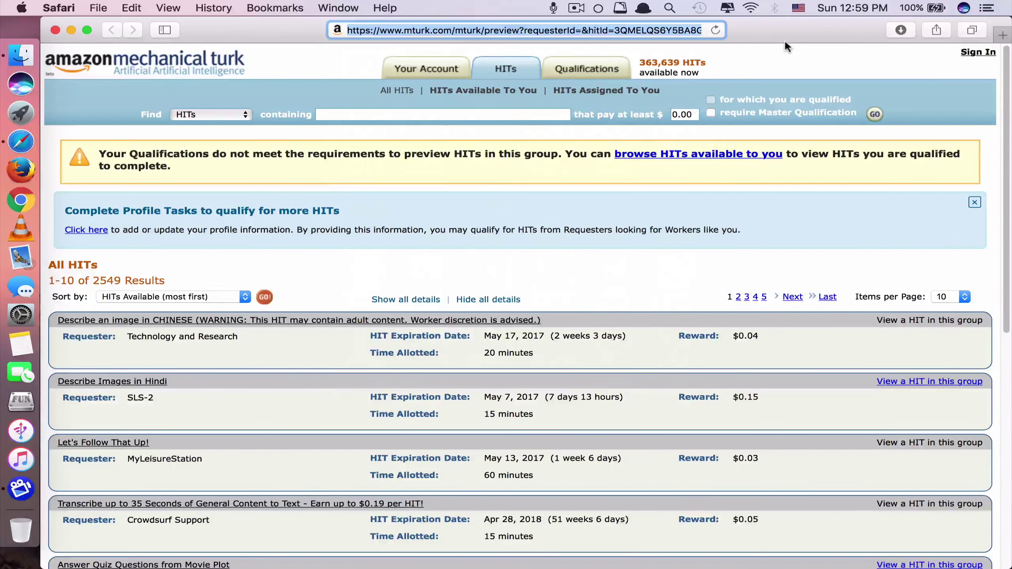
click(55, 30)
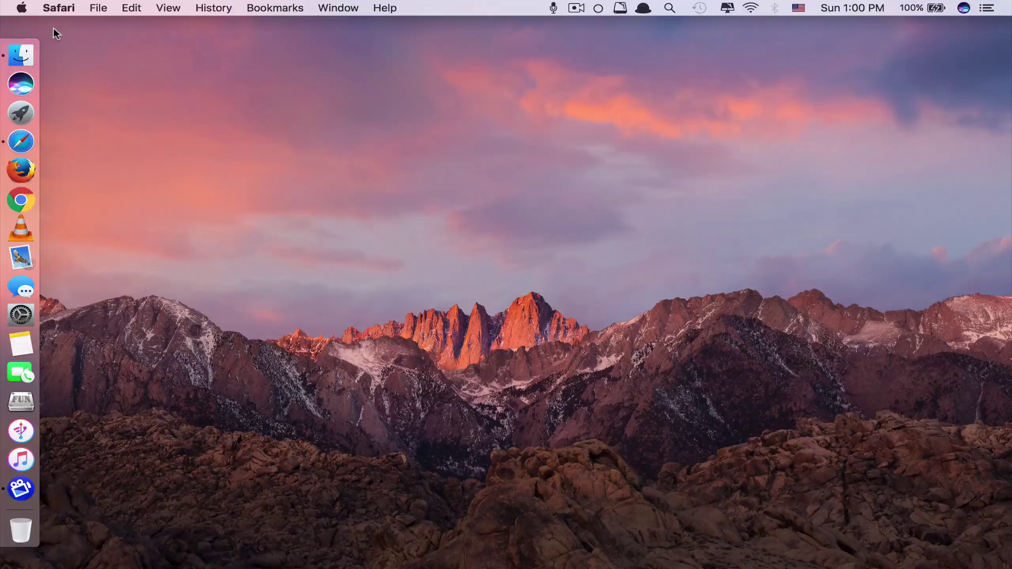